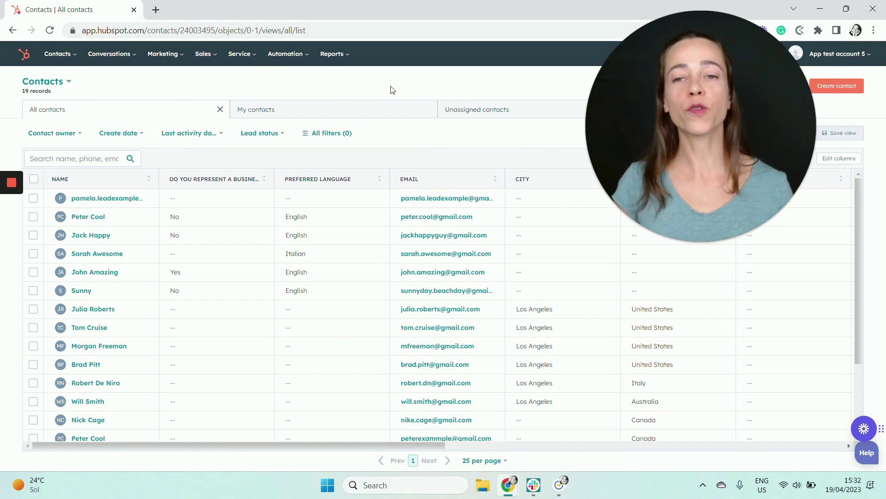
# Step: Create a contact-based workflow from scratch, using the Blank workflow start option
pyautogui.moveTo(301, 63)
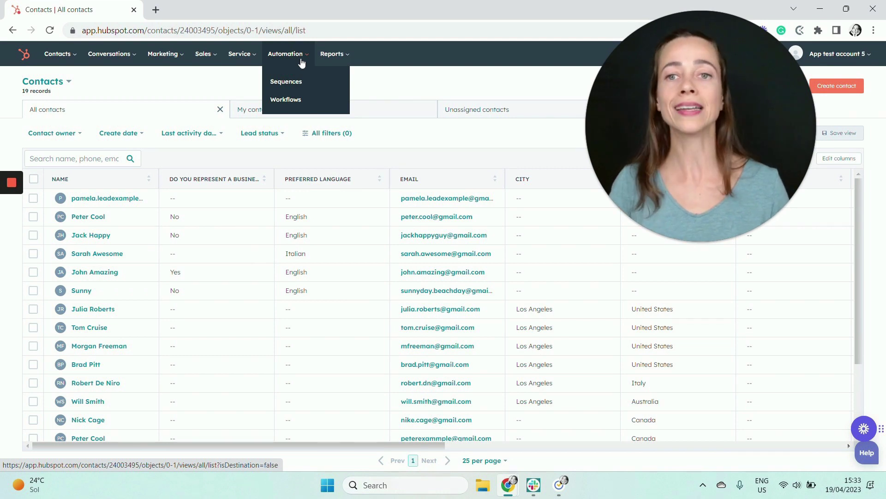
pyautogui.click(314, 103)
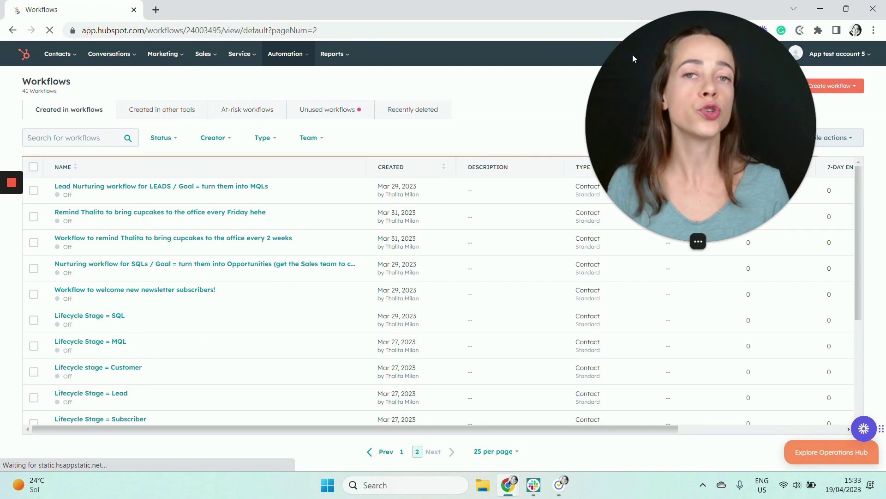
pyautogui.moveTo(777, 95); pyautogui.dragTo(699, 79)
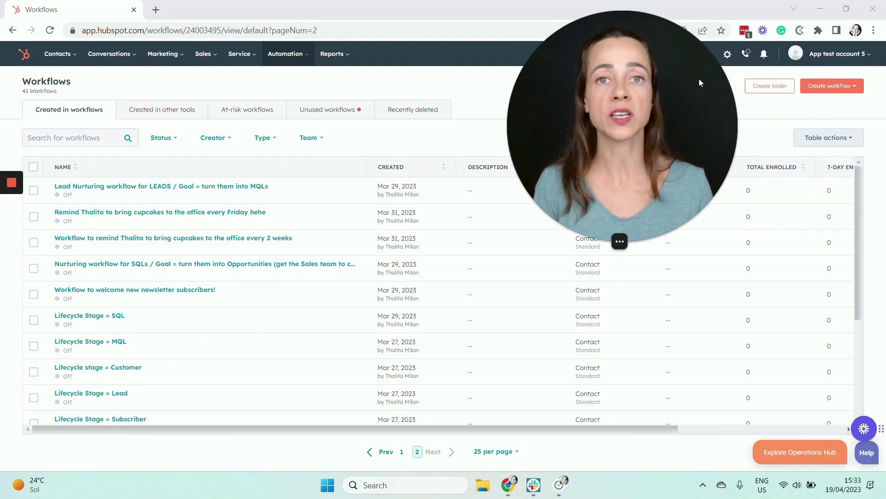
pyautogui.click(851, 91)
pyautogui.click(852, 90)
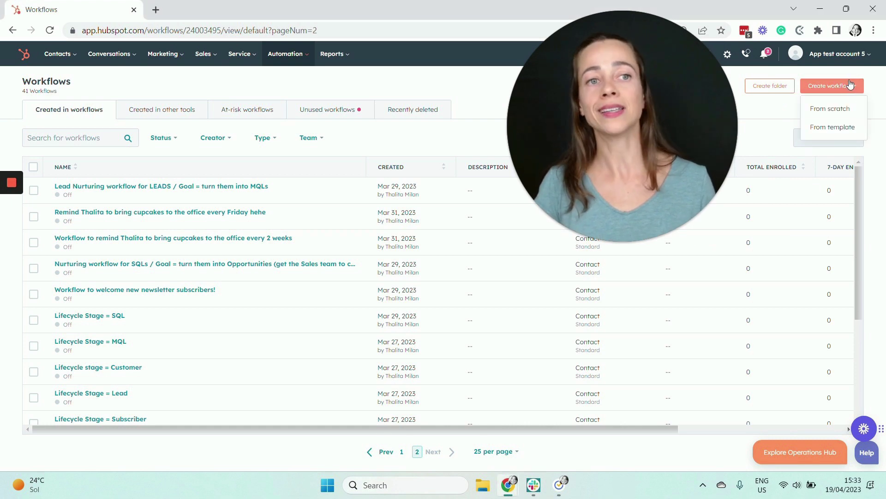
pyautogui.click(852, 109)
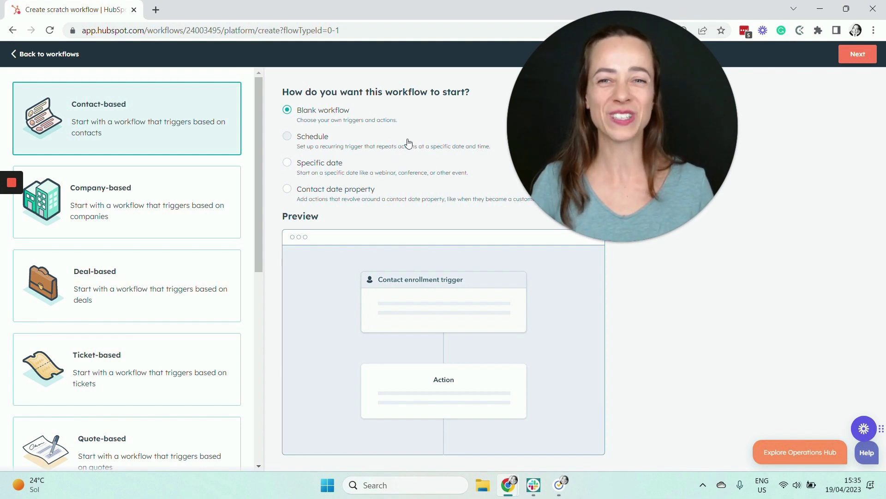
pyautogui.click(860, 55)
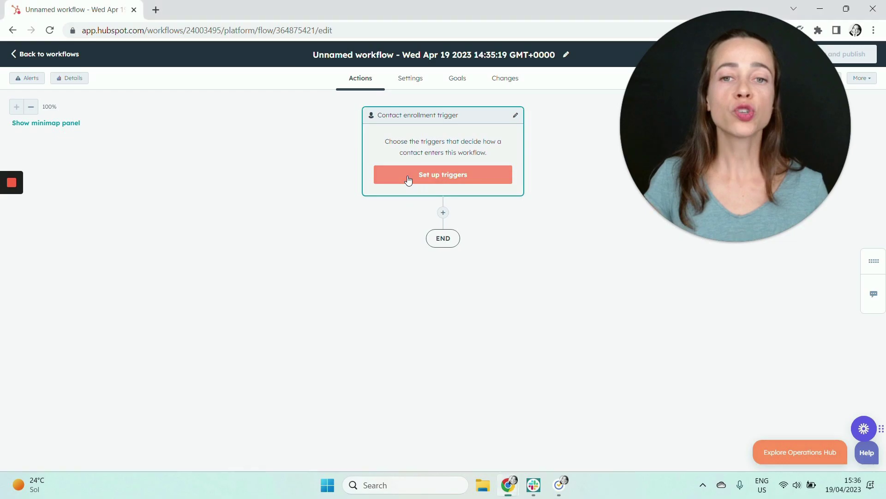
# Step: Set the enrollment trigger to contacts who filled out the Project Management Best Practices eBook Download form on any page
pyautogui.click(409, 180)
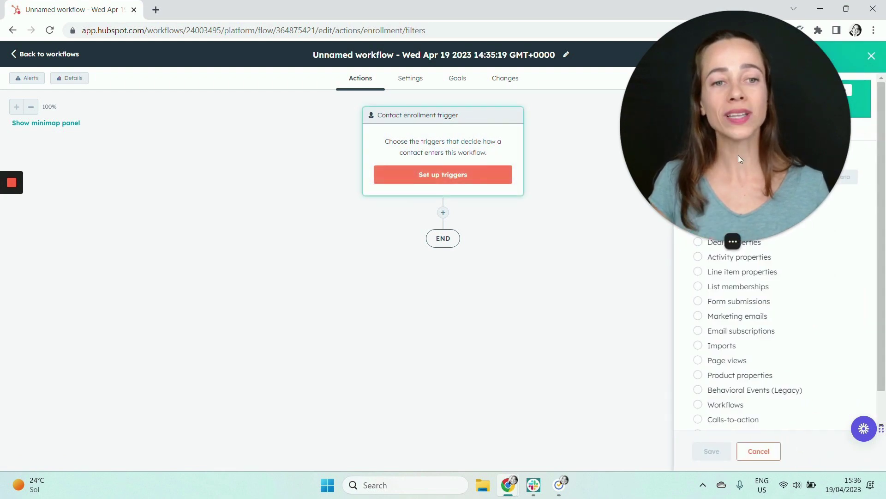
pyautogui.moveTo(739, 155); pyautogui.dragTo(526, 138)
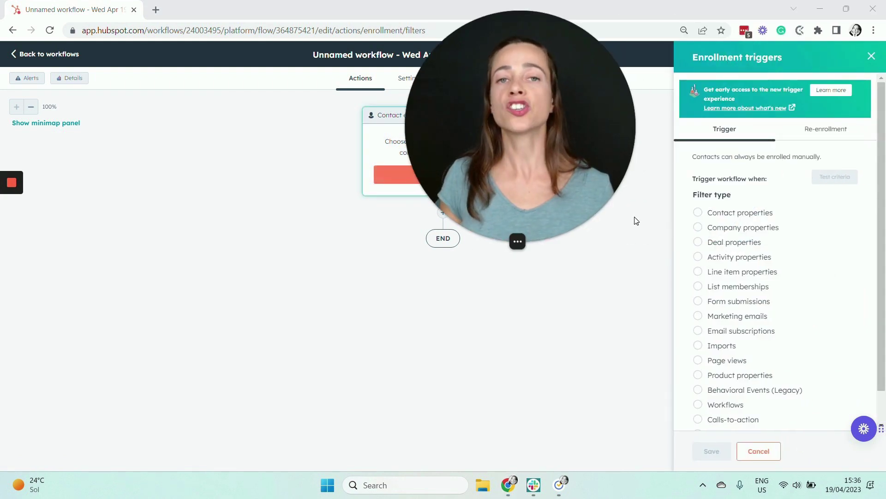
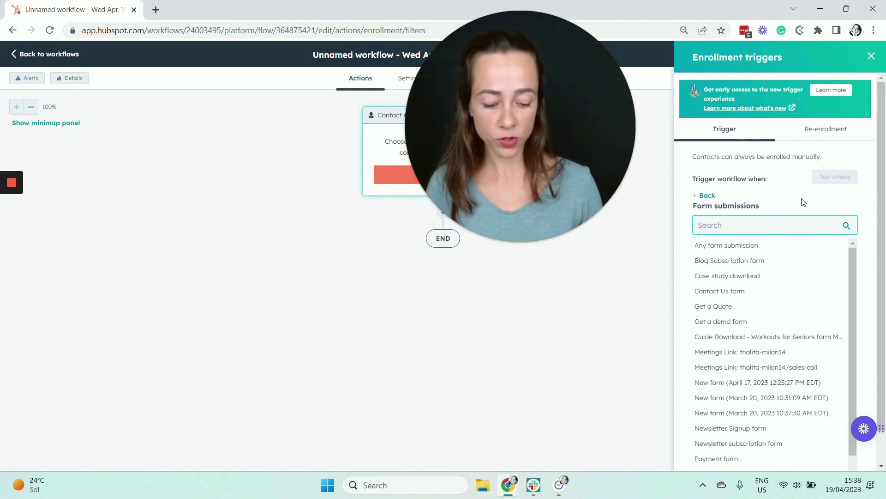
pyautogui.write('project')
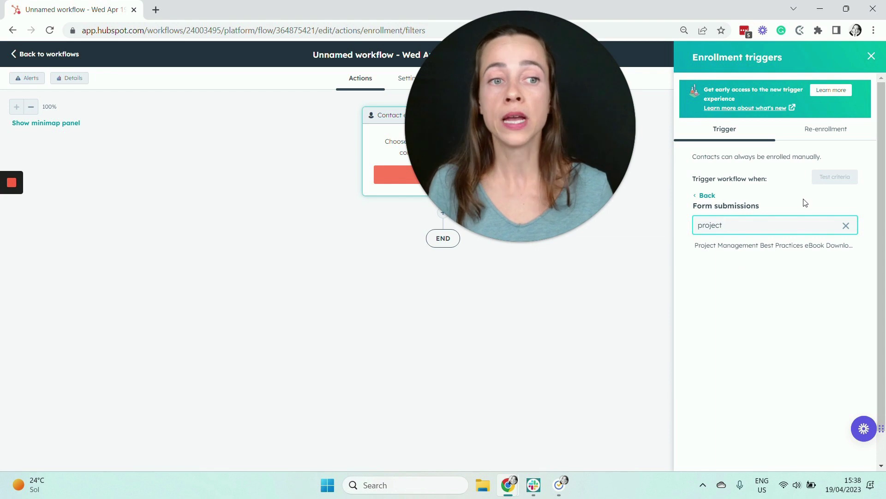
pyautogui.click(786, 247)
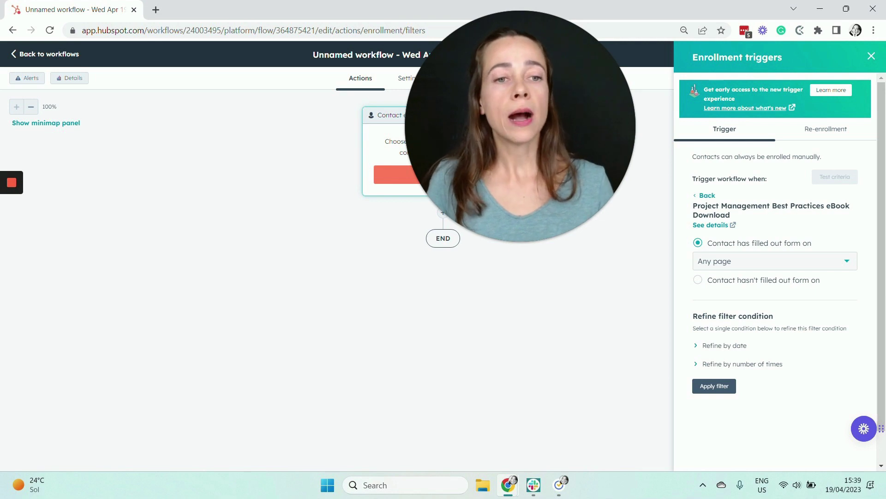
pyautogui.click(803, 262)
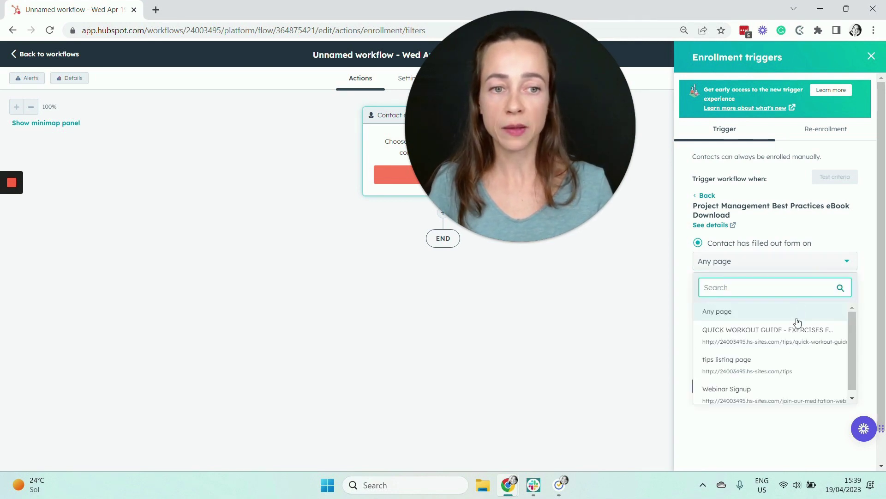
pyautogui.click(862, 227)
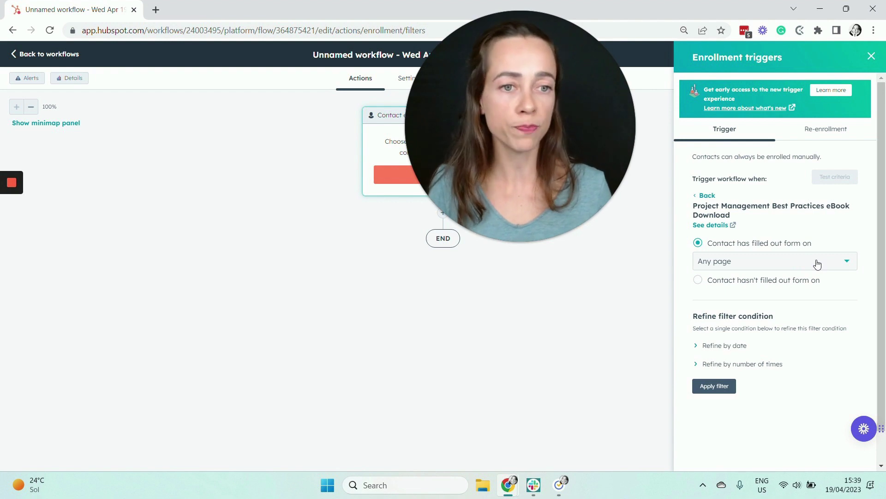
pyautogui.click(712, 385)
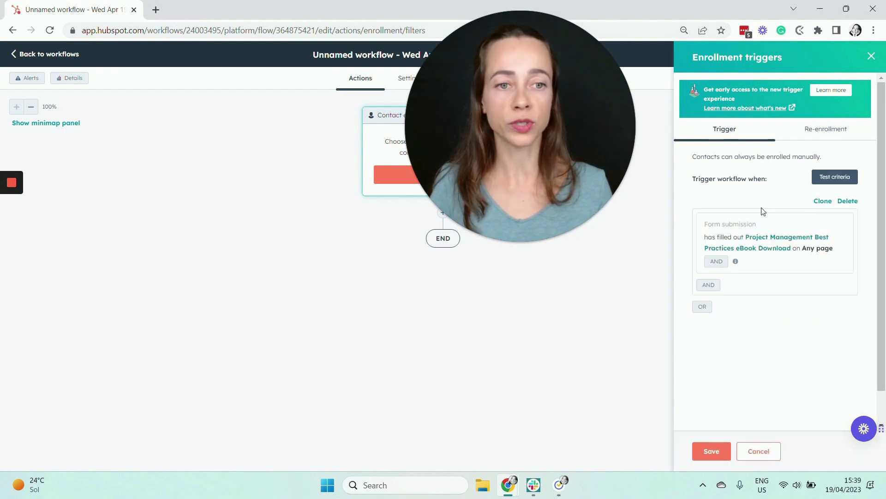
pyautogui.click(717, 458)
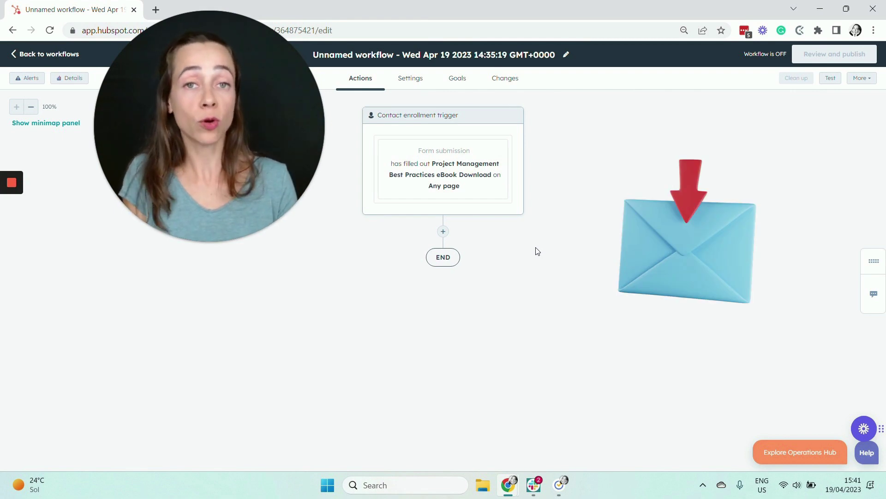
# Step: Add a Send email action after the trigger with the email "Thank You for Downloading our eBook on Project Management Best Practices"
pyautogui.click(445, 237)
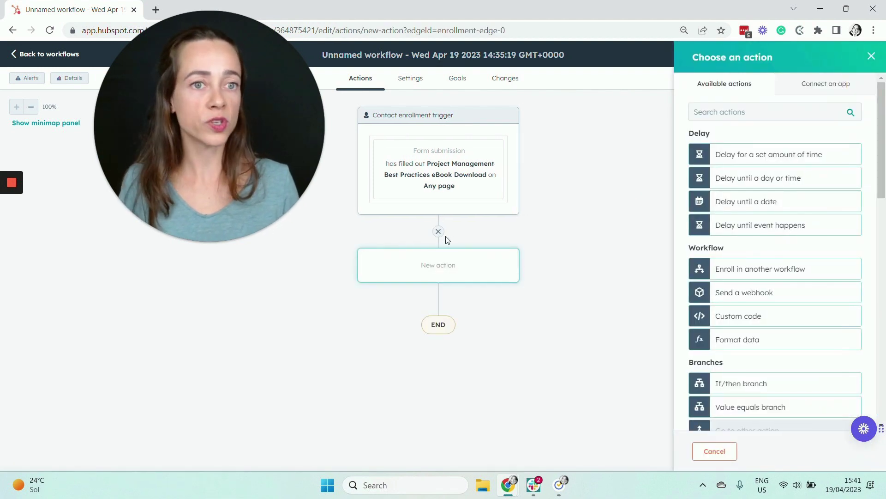
pyautogui.moveTo(882, 106); pyautogui.dragTo(876, 216)
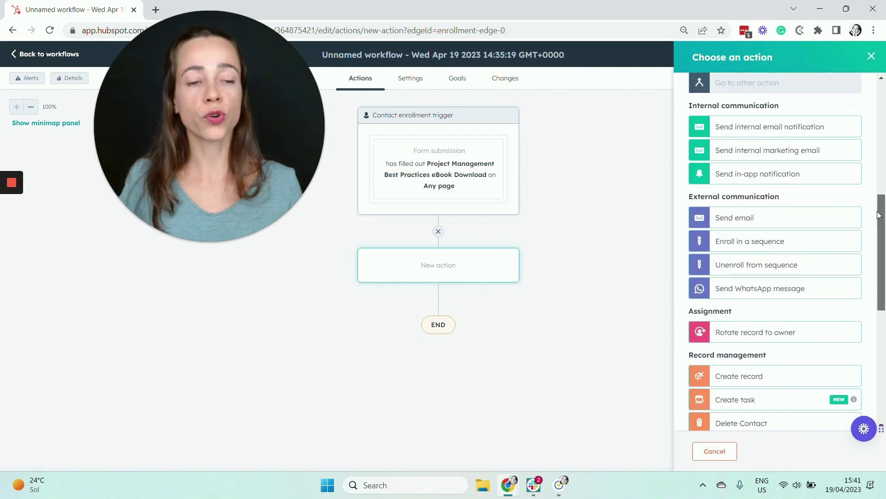
pyautogui.click(769, 219)
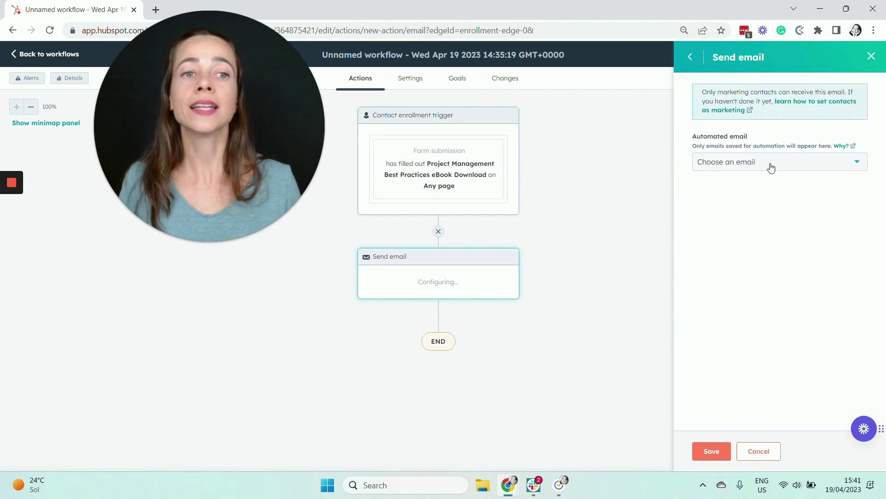
pyautogui.click(771, 168)
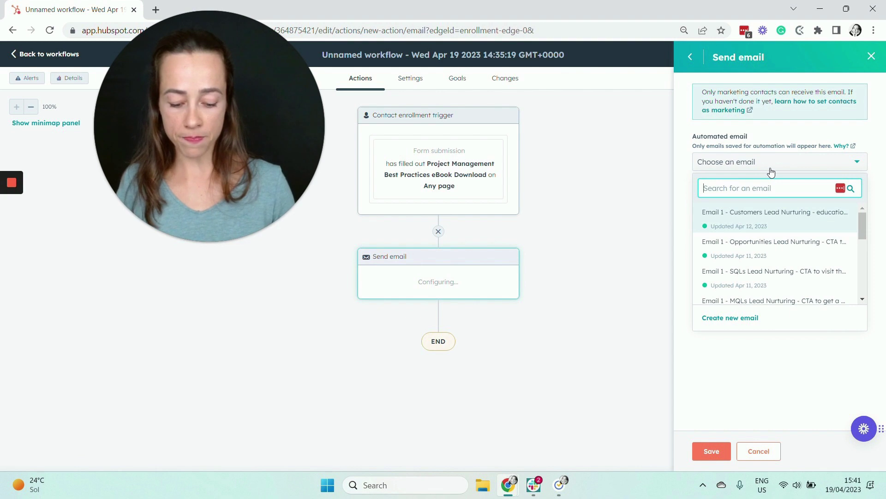
pyautogui.write('thank')
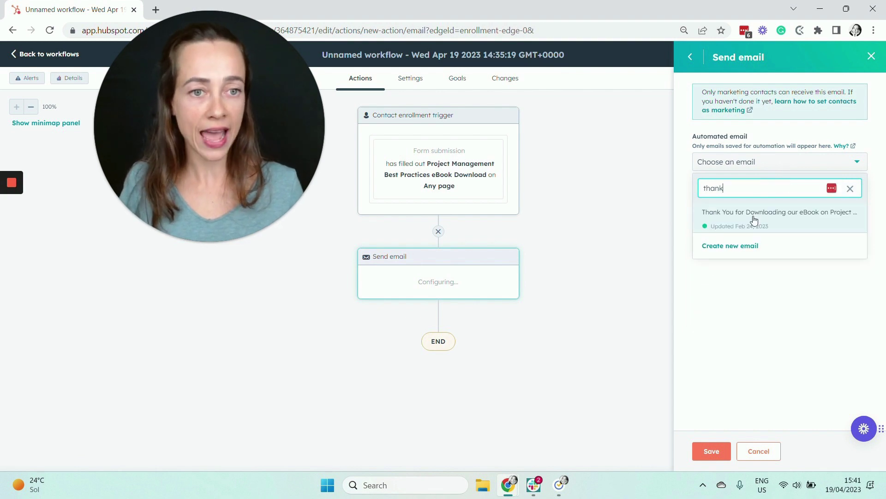
pyautogui.click(754, 219)
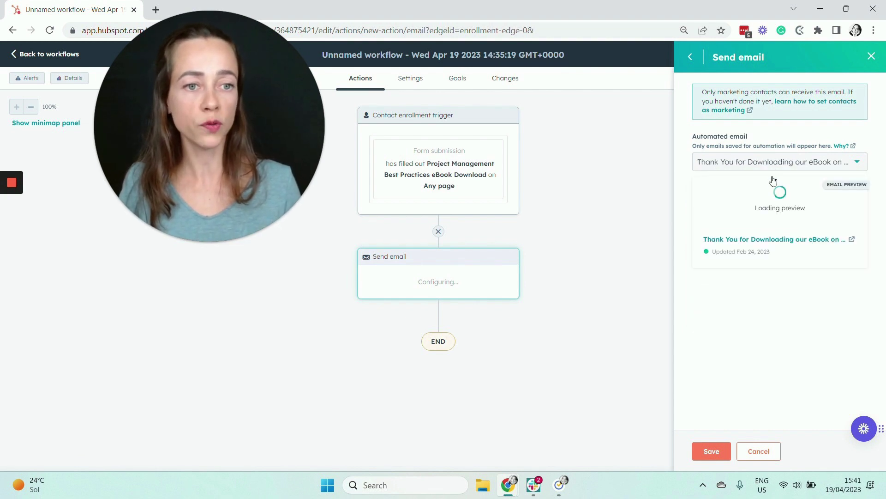
pyautogui.click(717, 453)
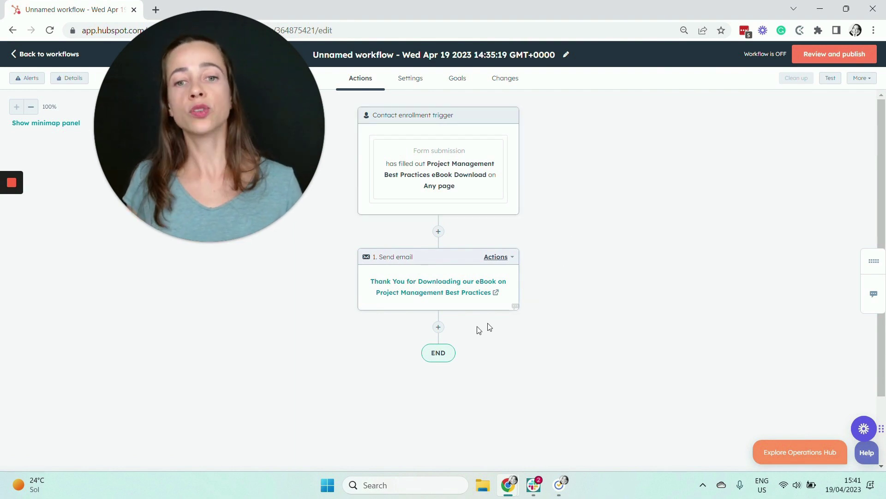
pyautogui.click(439, 328)
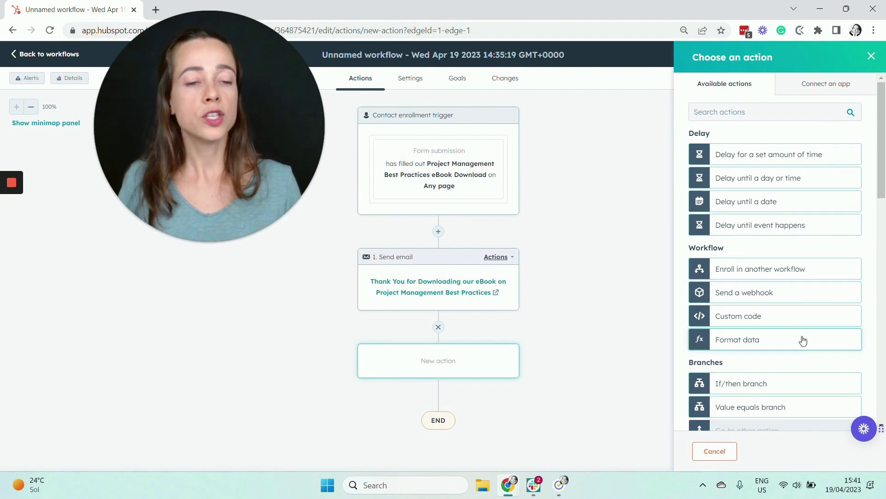
pyautogui.scroll(-6, 793, 341)
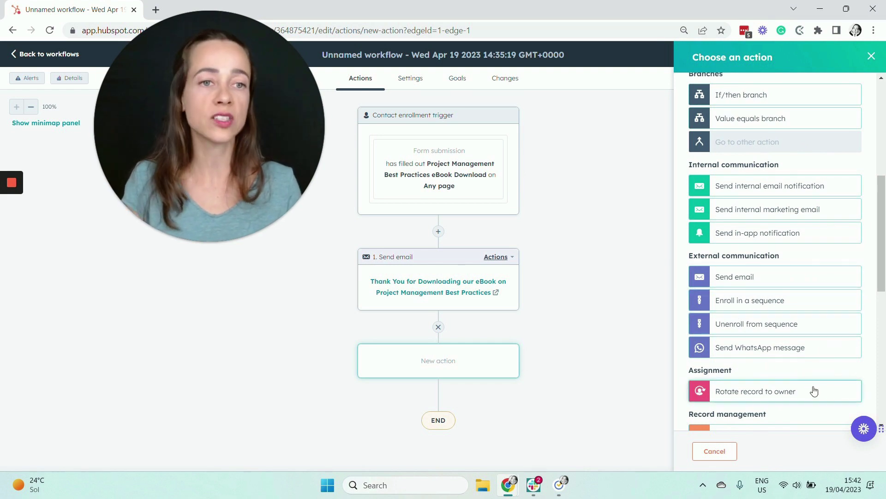
pyautogui.scroll(-3, 817, 386)
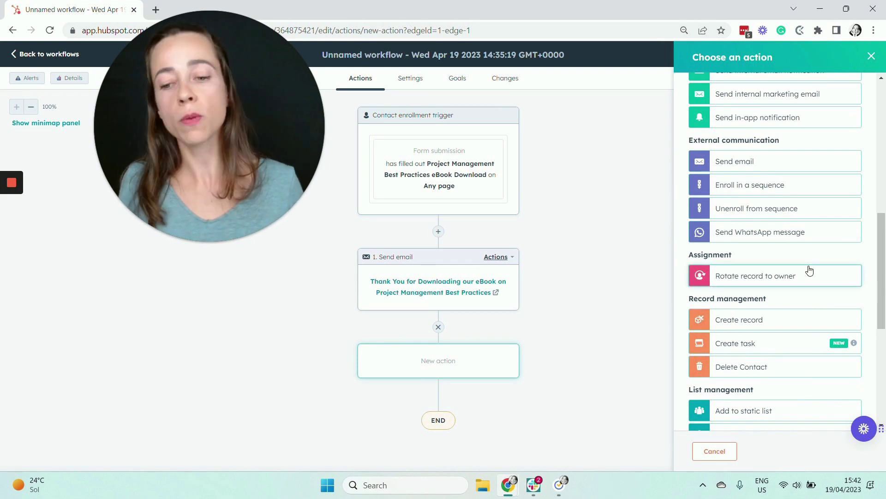
pyautogui.click(871, 56)
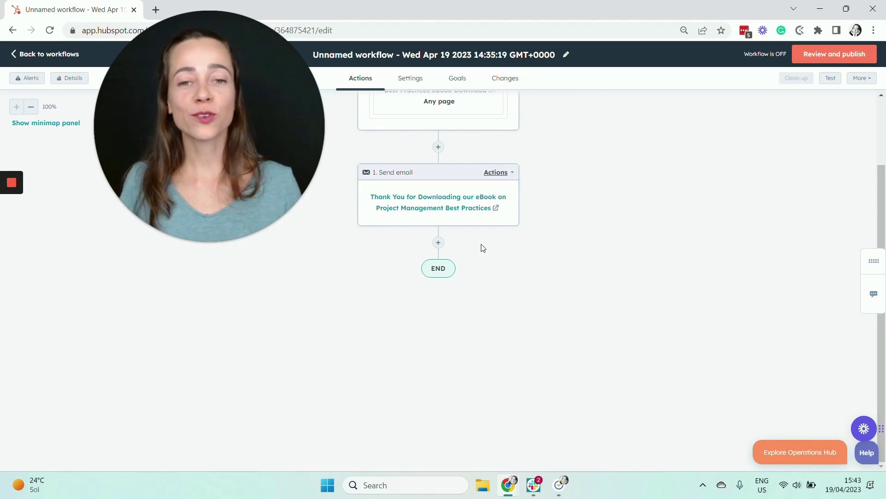
# Step: Add a second Send email action after the thank-you email, using the automated email "How did you like our eBook?"
pyautogui.click(438, 243)
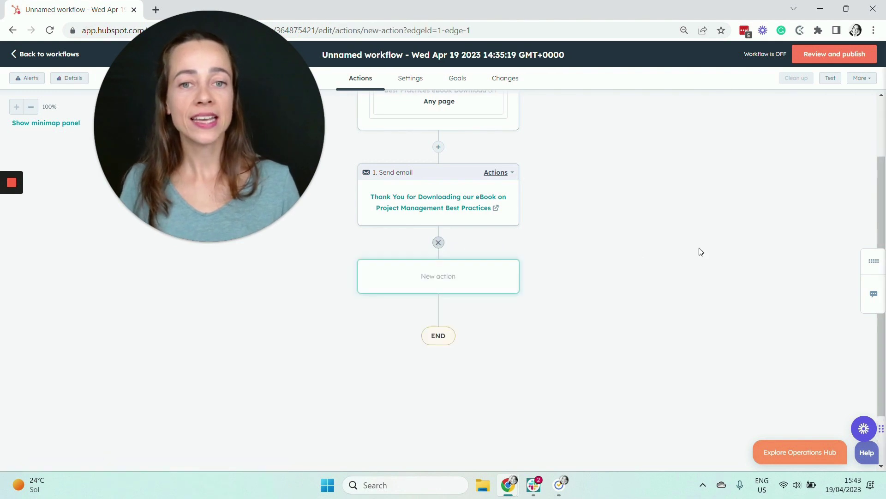
pyautogui.scroll(-5, 716, 250)
pyautogui.click(768, 336)
pyautogui.click(747, 162)
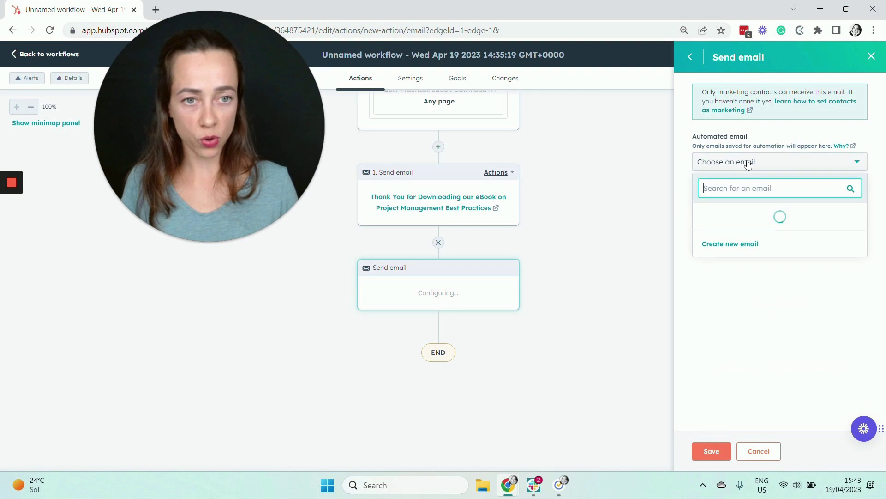
pyautogui.write('how')
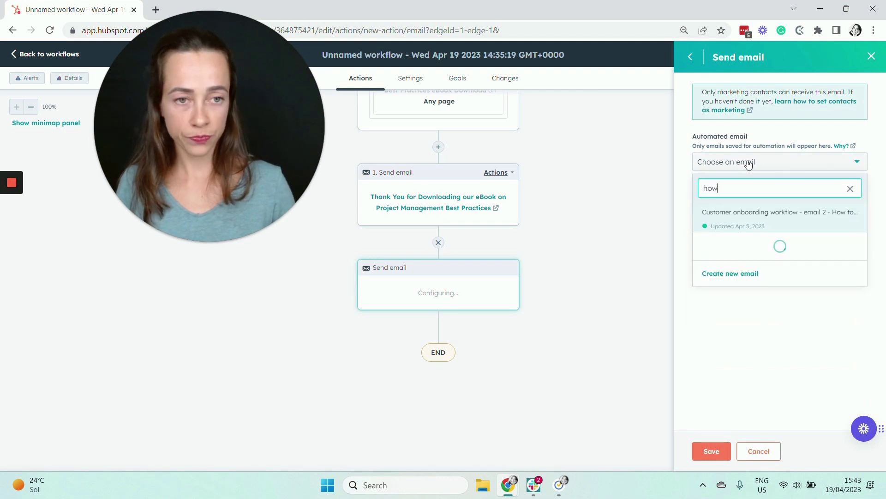
pyautogui.click(748, 245)
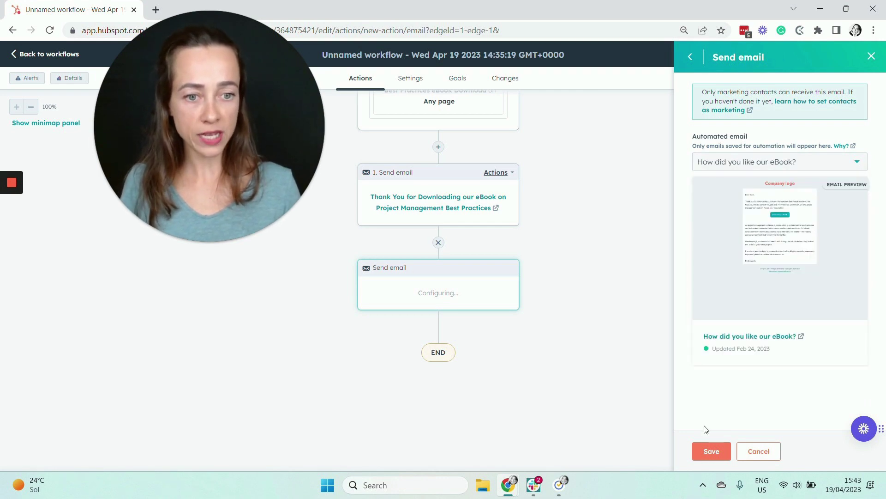
pyautogui.click(711, 452)
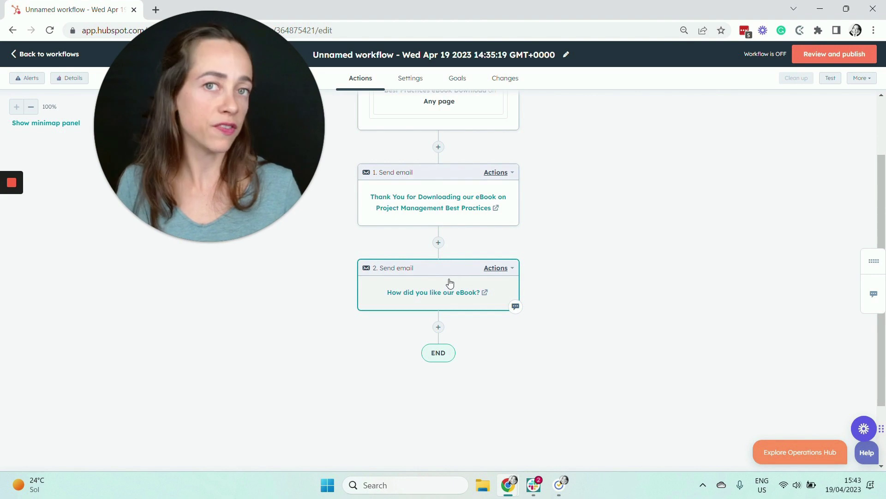
# Step: Add a third Send email action after the "How did you like our eBook?" email, using the automated email "Do you want to join our Slack community?"
pyautogui.click(438, 326)
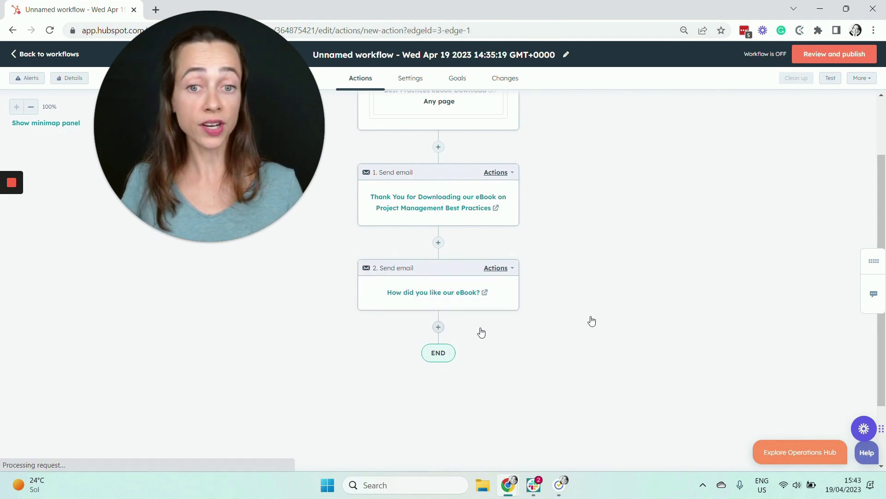
pyautogui.scroll(-10, 739, 277)
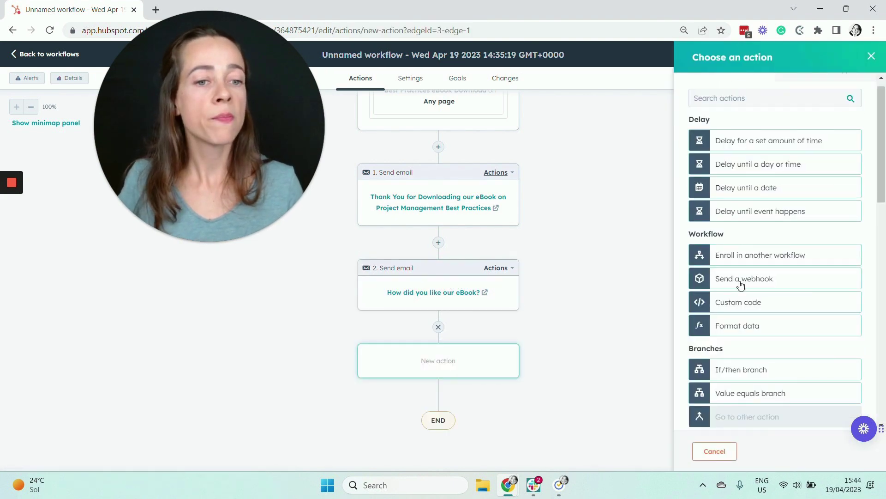
pyautogui.click(769, 113)
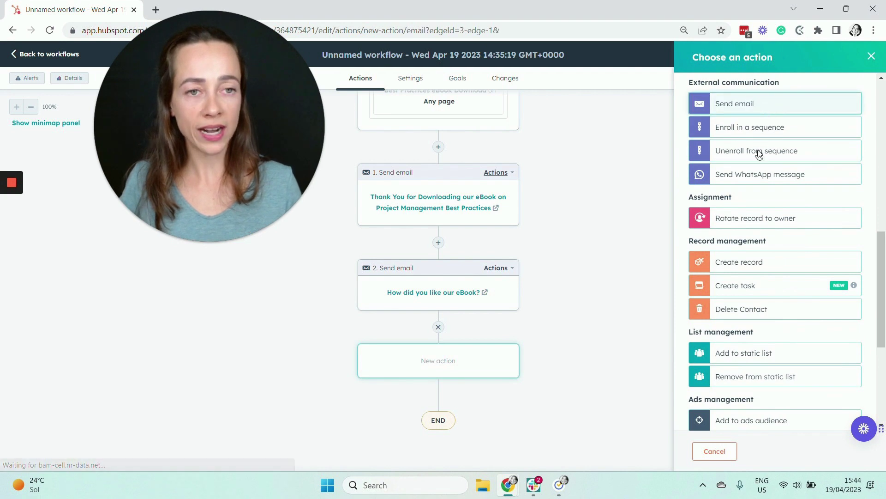
pyautogui.click(755, 162)
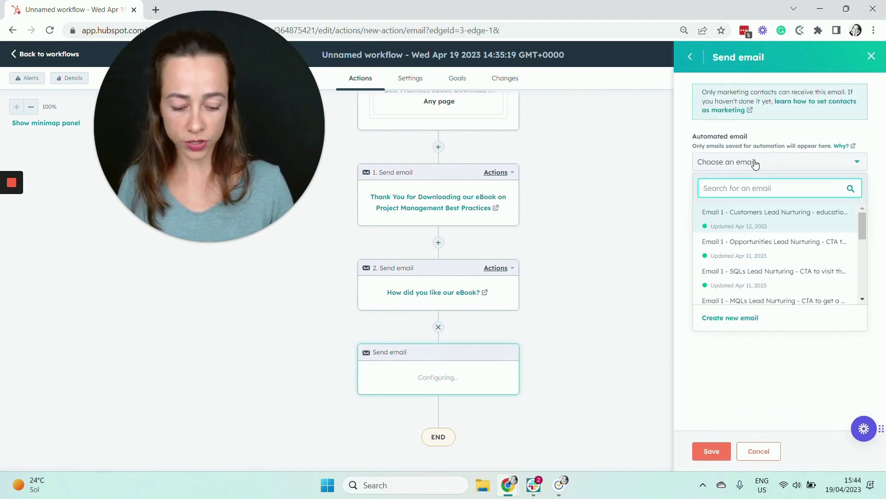
pyautogui.write('join')
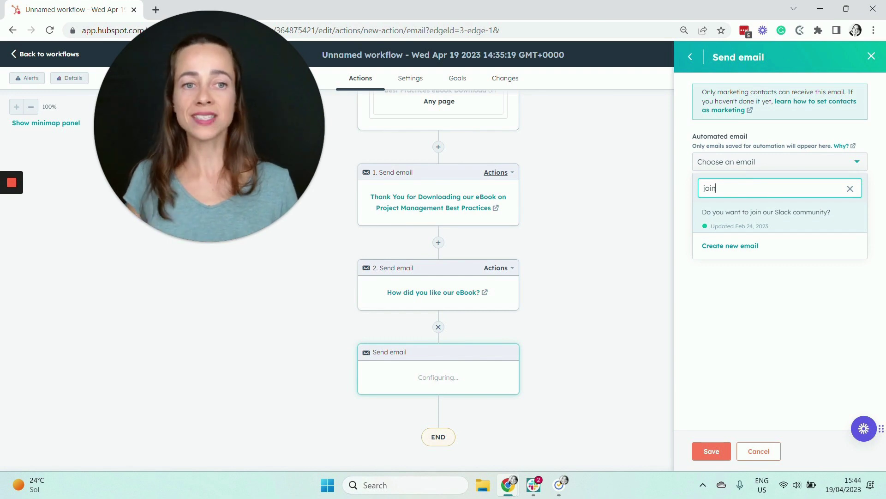
pyautogui.click(745, 219)
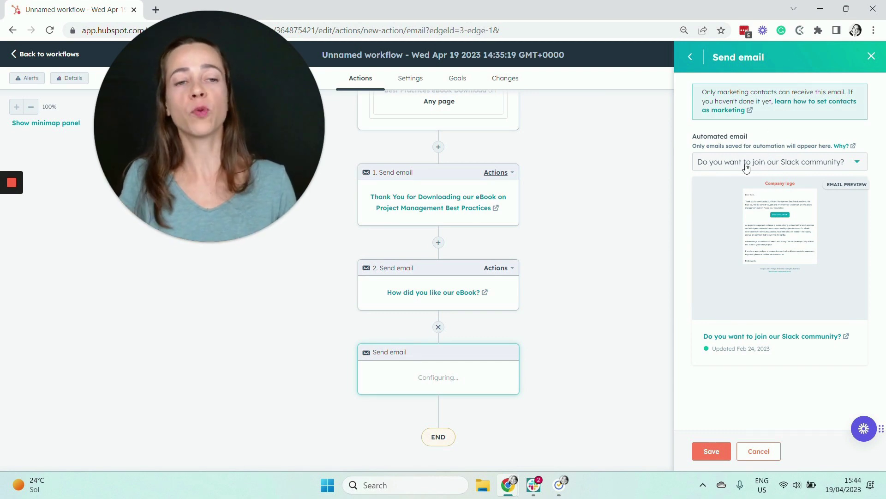
pyautogui.click(772, 166)
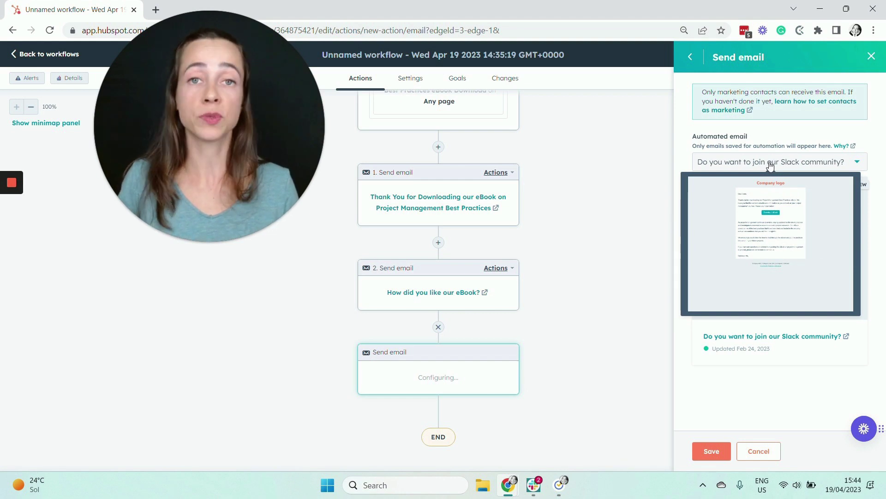
pyautogui.click(712, 451)
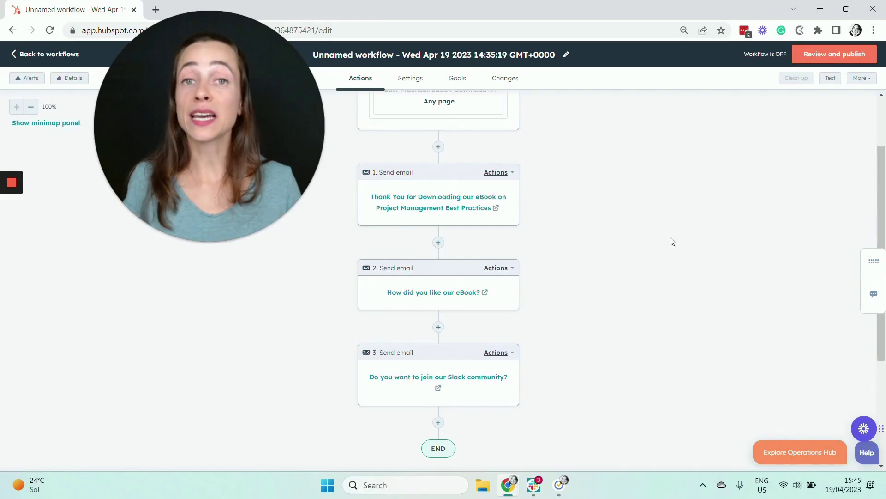
# Step: Insert a 5-day delay for a set amount of time between the thank-you email and the "How did you like our eBook?" email
pyautogui.click(438, 246)
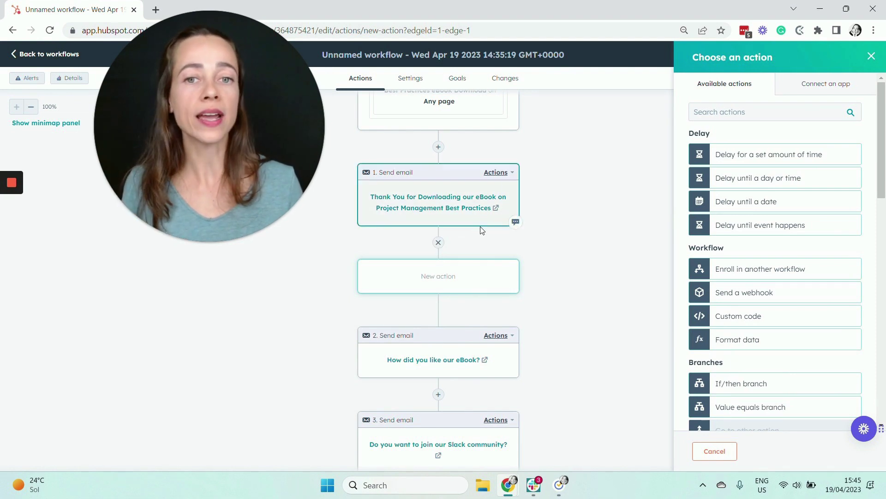
pyautogui.click(813, 154)
pyautogui.click(700, 155)
pyautogui.write('5')
pyautogui.click(716, 456)
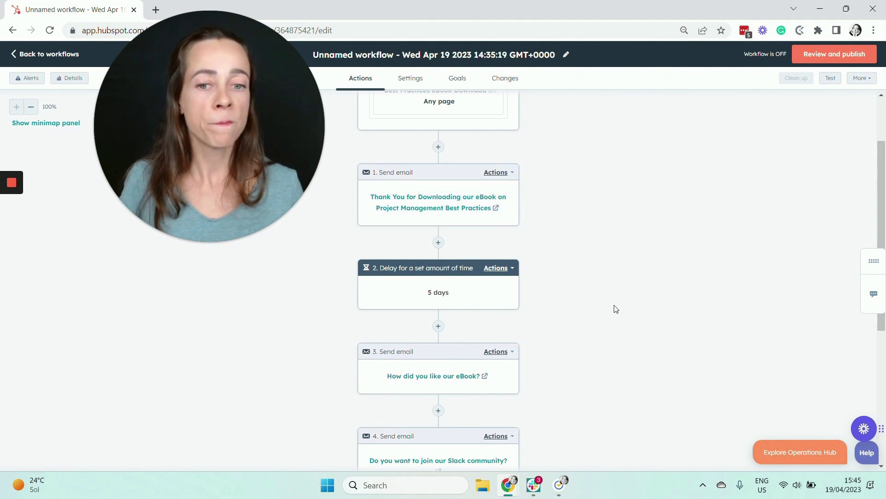
# Step: Insert a 10-day delay for a set amount of time between the "How did you like our eBook?" email and the Slack community email
pyautogui.scroll(-3, 616, 309)
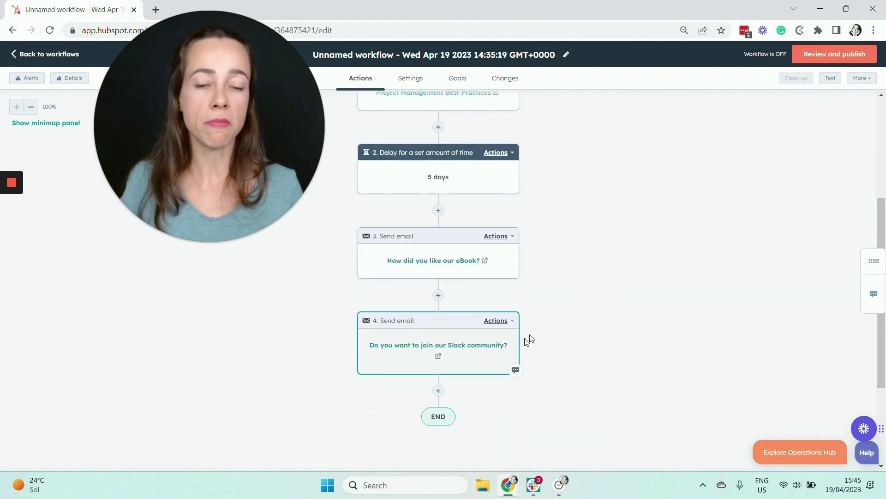
pyautogui.click(438, 295)
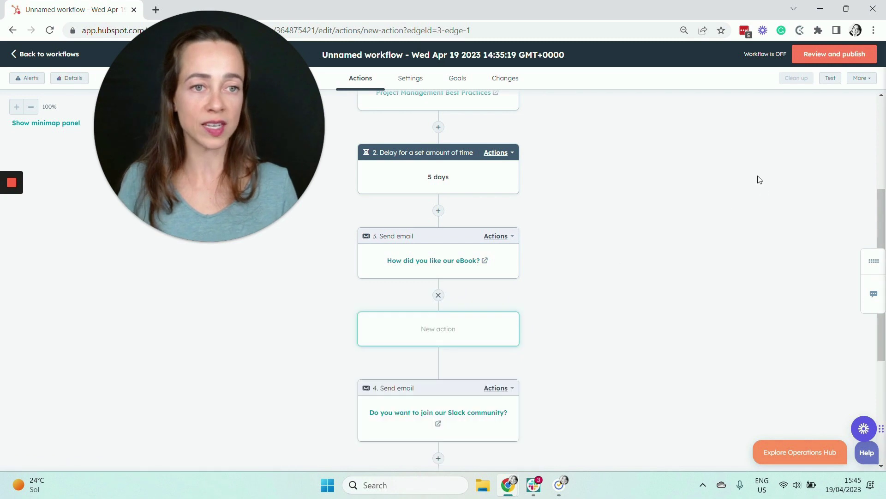
pyautogui.click(778, 154)
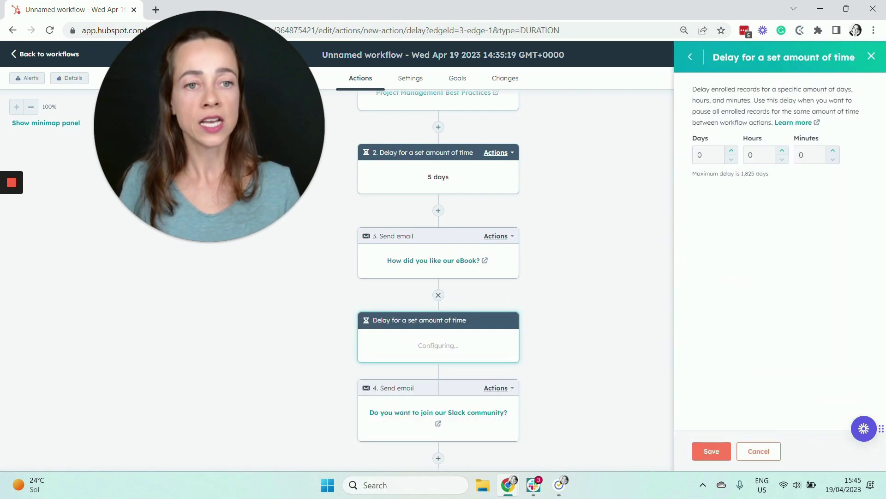
pyautogui.click(708, 155)
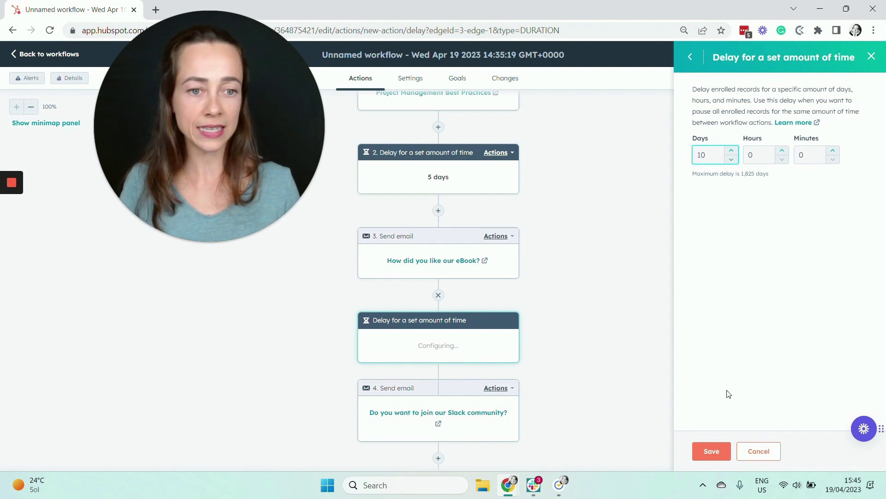
pyautogui.click(712, 451)
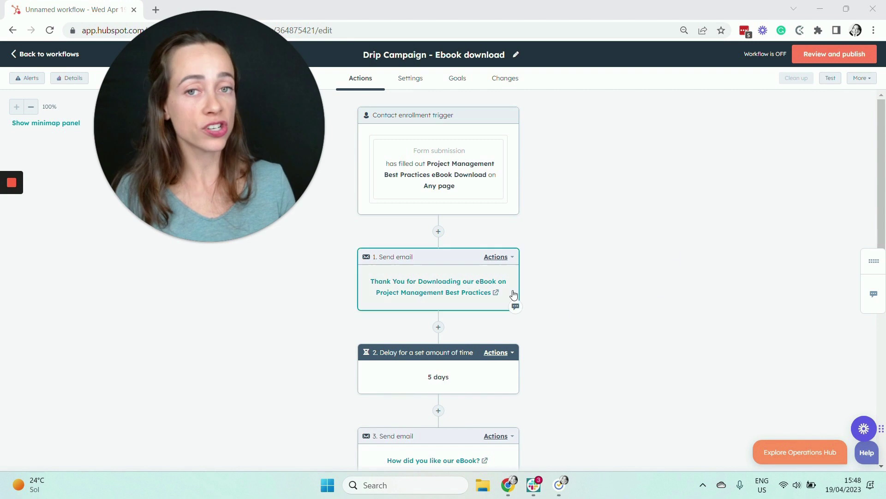
pyautogui.scroll(-2, 512, 293)
pyautogui.scroll(-2, 494, 317)
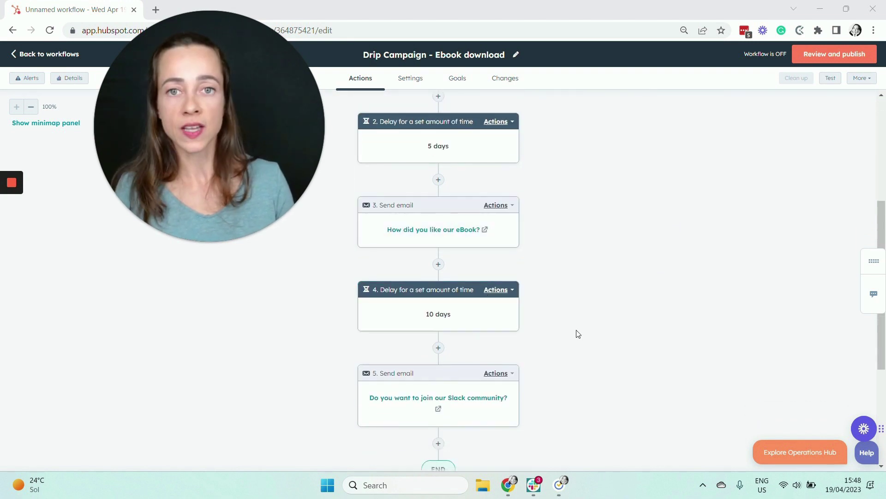
pyautogui.scroll(-2, 577, 333)
pyautogui.scroll(6, 593, 256)
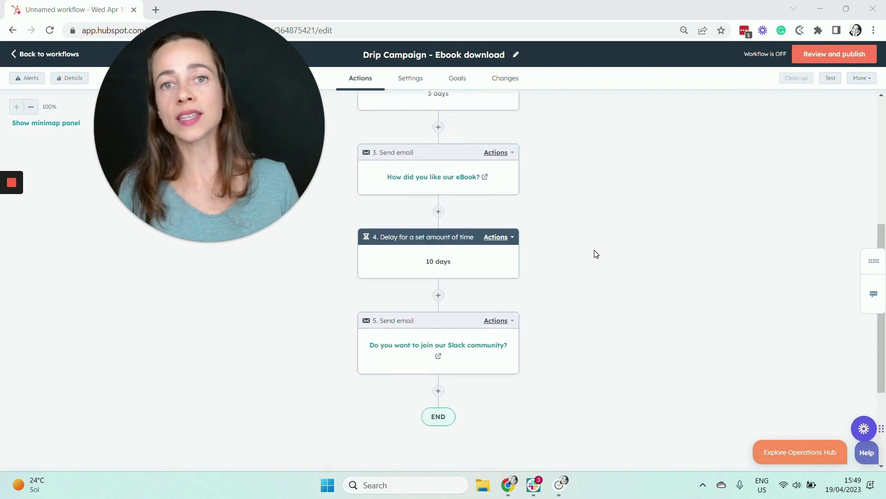
pyautogui.click(458, 57)
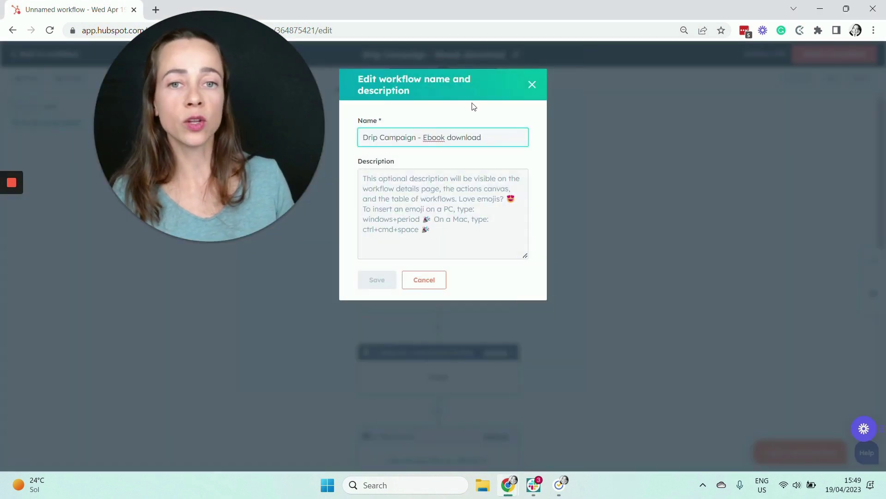
pyautogui.hotkey('shift', 'Left')
pyautogui.hotkey('shift', 'Left')
pyautogui.hotkey('shift', 'Left')
pyautogui.hotkey('shift', 'Left')
pyautogui.hotkey('shift', 'Left')
pyautogui.hotkey('shift', 'Left')
pyautogui.hotkey('shift', 'Left')
pyautogui.hotkey('shift', 'Left')
pyautogui.hotkey('shift', 'Left')
pyautogui.hotkey('shift', 'Left')
pyautogui.hotkey('shift', 'Left')
pyautogui.hotkey('shift', 'Left')
pyautogui.hotkey('shift', 'Left')
pyautogui.hotkey('shift', 'Left')
pyautogui.hotkey('shift', 'Left')
pyautogui.hotkey('shift', 'Left')
pyautogui.hotkey('shift', 'Left')
pyautogui.hotkey('shift', 'Left')
pyautogui.hotkey('shift', 'Left')
pyautogui.hotkey('shift', 'Left')
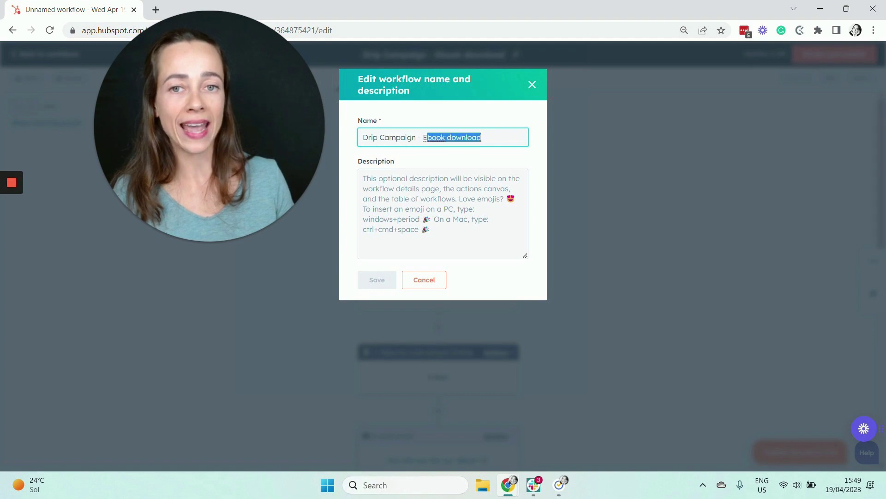
pyautogui.hotkey('shift', 'Right')
pyautogui.hotkey('shift', 'Right')
pyautogui.hotkey('shift', 'Right')
pyautogui.hotkey('shift', 'Right')
pyautogui.hotkey('shift', 'Right')
pyautogui.hotkey('shift', 'Right')
pyautogui.hotkey('shift', 'Right')
pyautogui.hotkey('shift', 'Right')
pyautogui.hotkey('shift', 'Right')
pyautogui.hotkey('shift', 'Right')
pyautogui.hotkey('shift', 'Right')
pyautogui.hotkey('shift', 'Right')
pyautogui.hotkey('shift', 'Right')
pyautogui.hotkey('shift', 'Right')
pyautogui.hotkey('shift', 'Right')
pyautogui.hotkey('shift', 'Right')
pyautogui.hotkey('shift', 'Right')
pyautogui.hotkey('shift', 'Right')
pyautogui.hotkey('shift', 'Right')
pyautogui.hotkey('shift', 'Right')
pyautogui.click(536, 84)
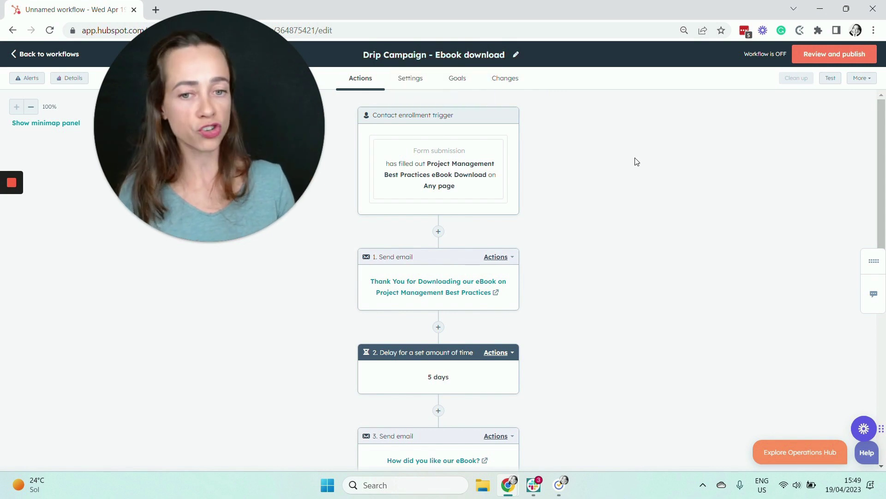
# Step: Review and publish the workflow, choosing to enroll existing contacts who meet the trigger criteria as of now, and turn it on
pyautogui.scroll(-2, 640, 163)
pyautogui.scroll(-6, 640, 162)
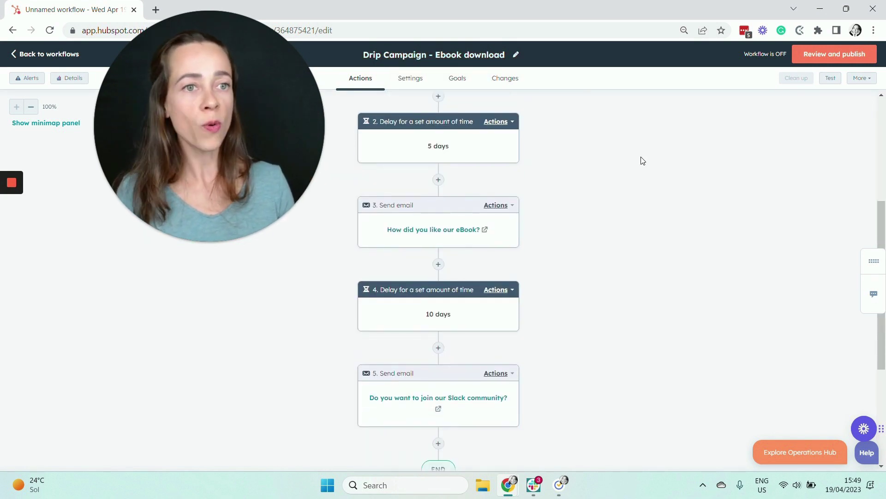
pyautogui.click(829, 55)
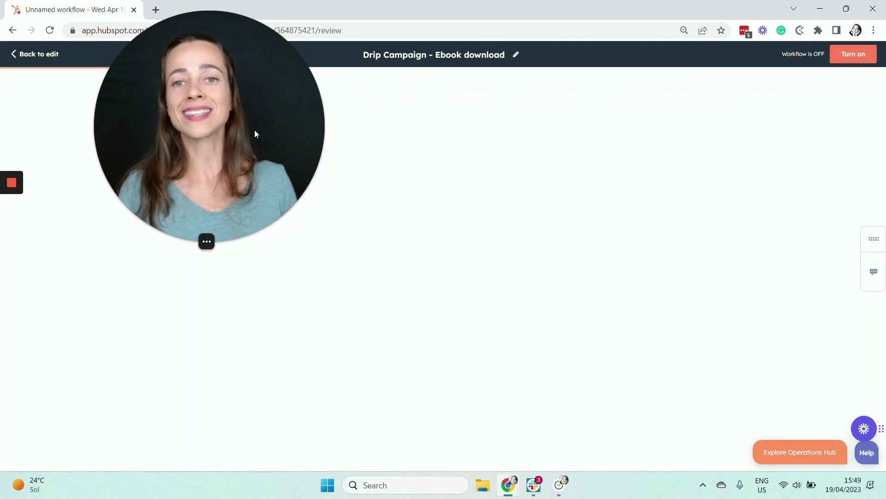
pyautogui.moveTo(247, 138); pyautogui.dragTo(795, 138)
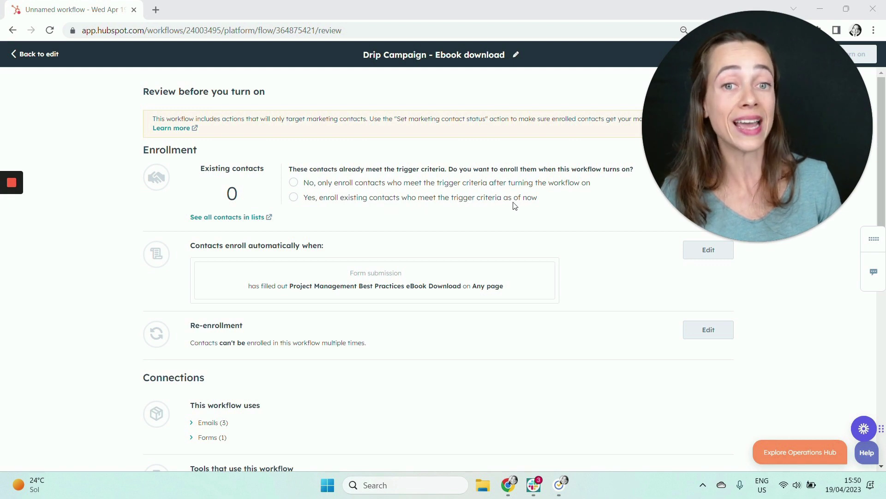
pyautogui.click(480, 198)
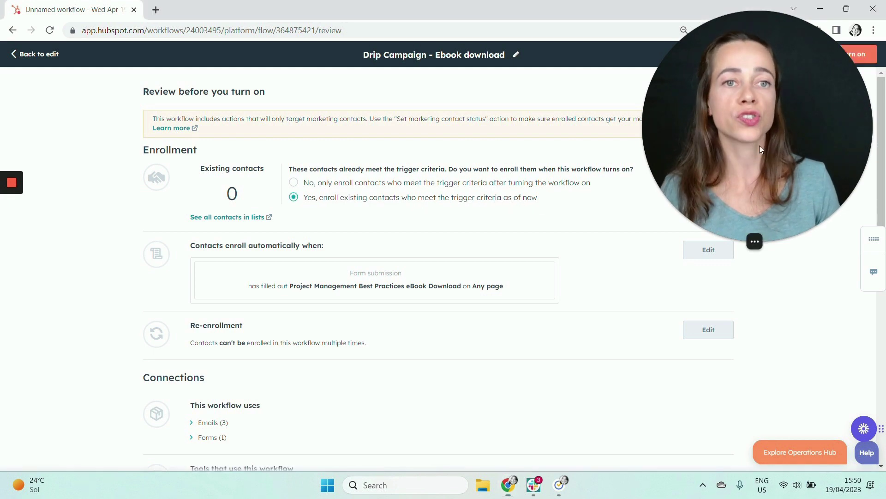
pyautogui.moveTo(760, 146); pyautogui.dragTo(594, 138)
pyautogui.click(853, 54)
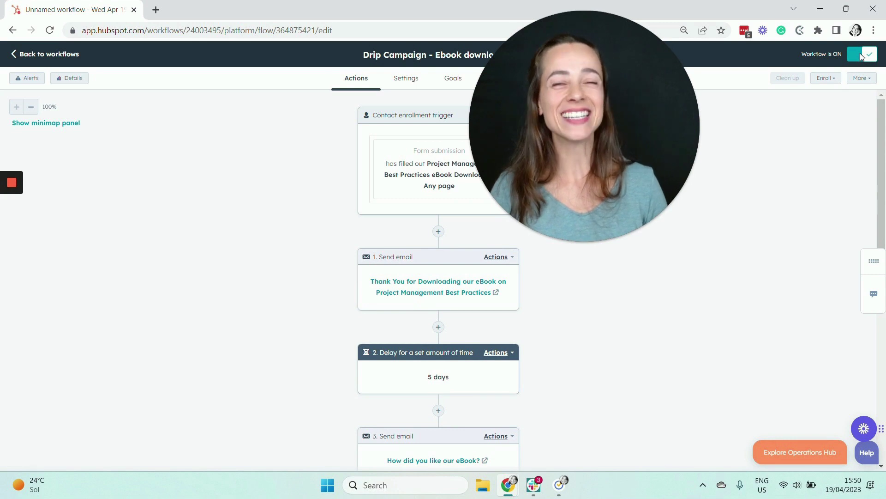
pyautogui.moveTo(622, 103); pyautogui.dragTo(718, 104)
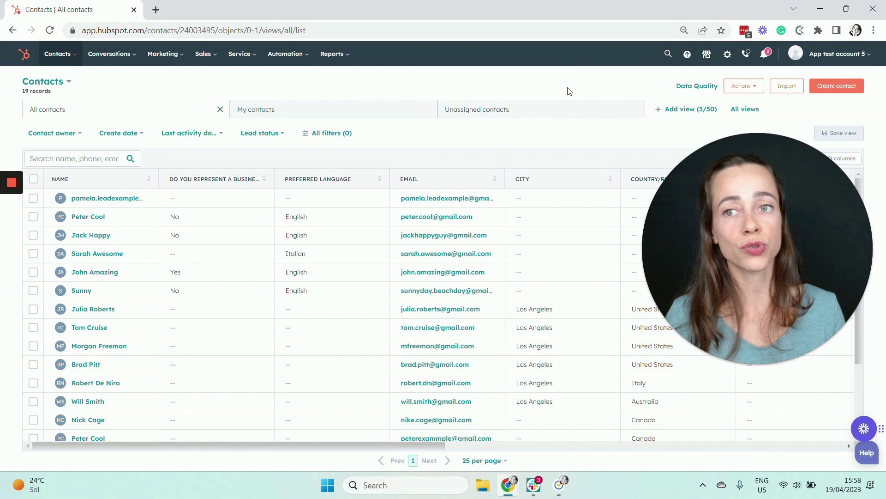
# Step: Search the marketing forms for "ebook" and open the automation settings of the Project Management Best Practices eBook Download form
pyautogui.click(175, 56)
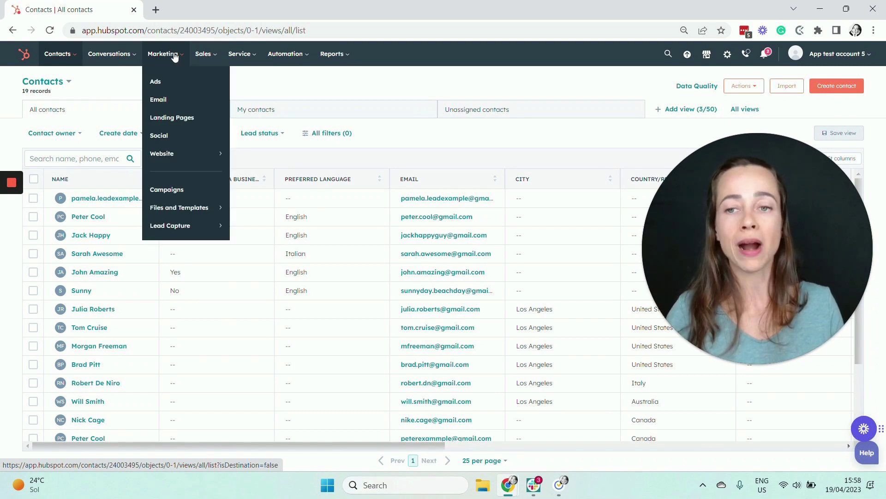
pyautogui.moveTo(178, 226)
pyautogui.click(255, 105)
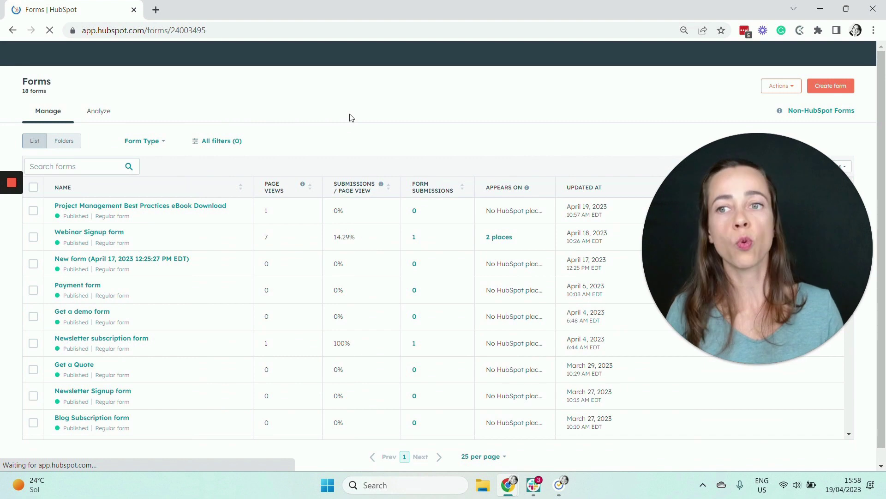
pyautogui.click(74, 167)
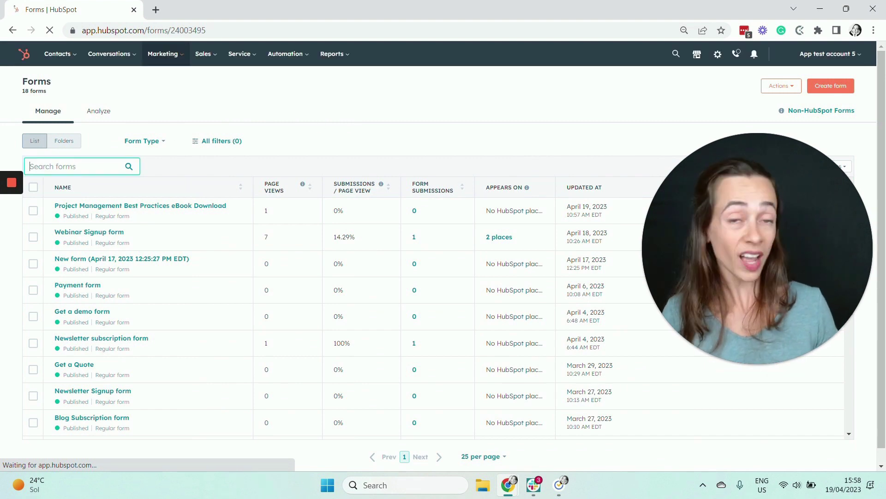
pyautogui.write('ebook')
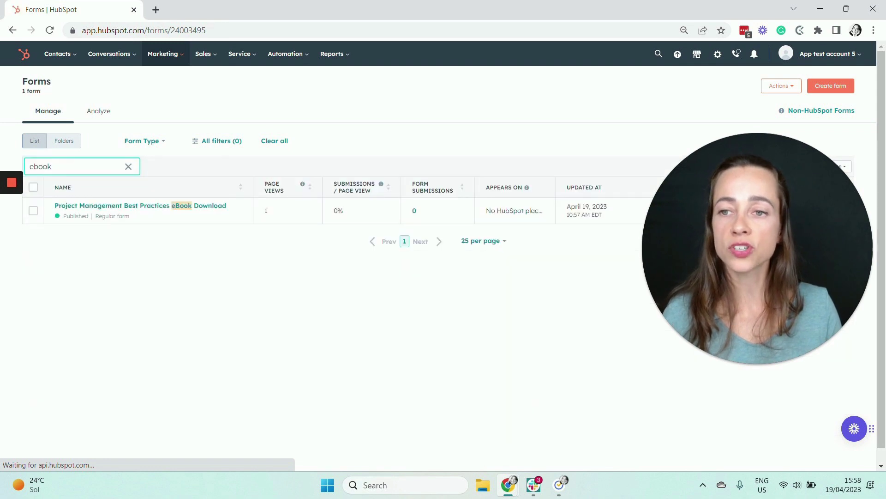
pyautogui.click(157, 211)
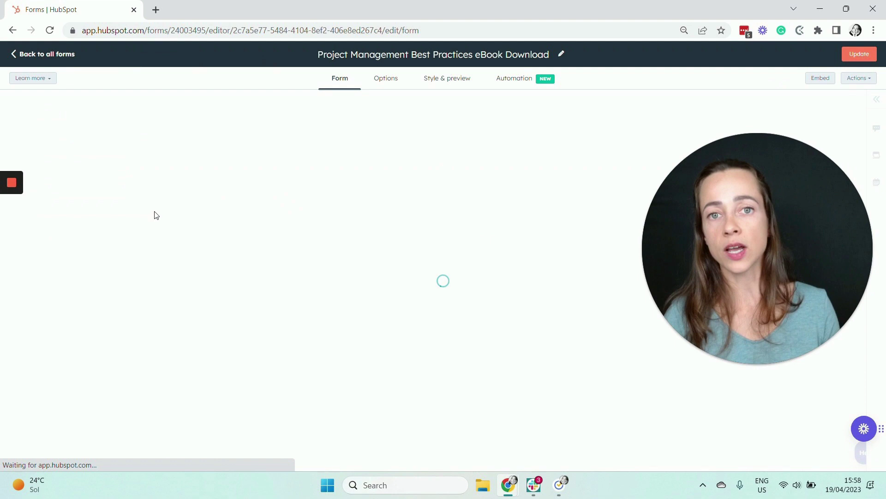
pyautogui.click(521, 83)
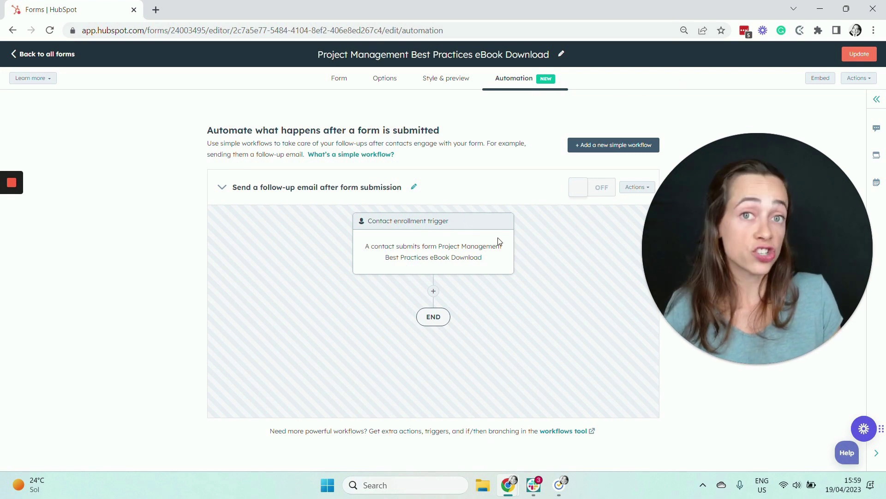
# Step: Add a Send email action after the enrollment trigger, using the "Thank You for Downloading our eBook on Project Management Best Practices" email
pyautogui.click(435, 292)
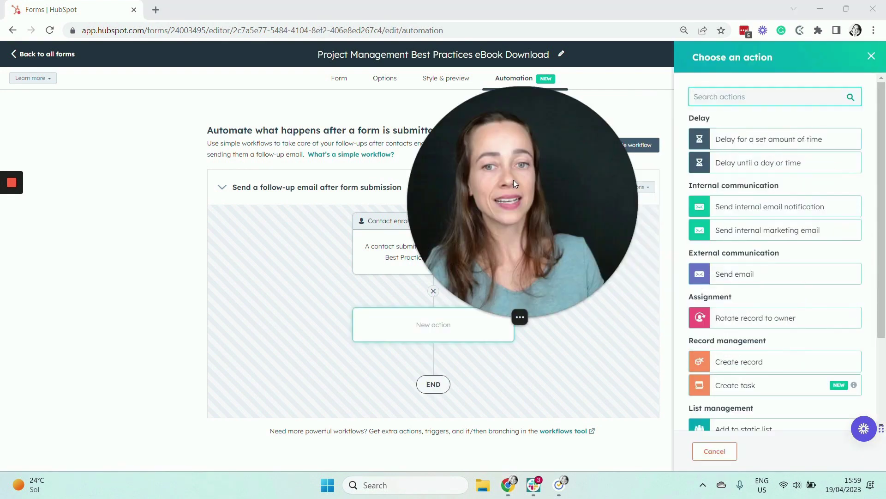
pyautogui.moveTo(515, 183); pyautogui.dragTo(281, 141)
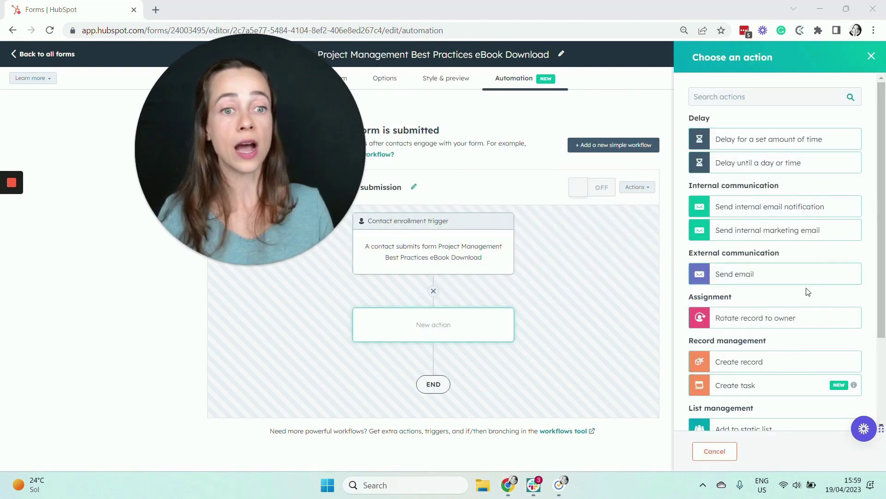
pyautogui.scroll(-1, 808, 282)
pyautogui.click(806, 216)
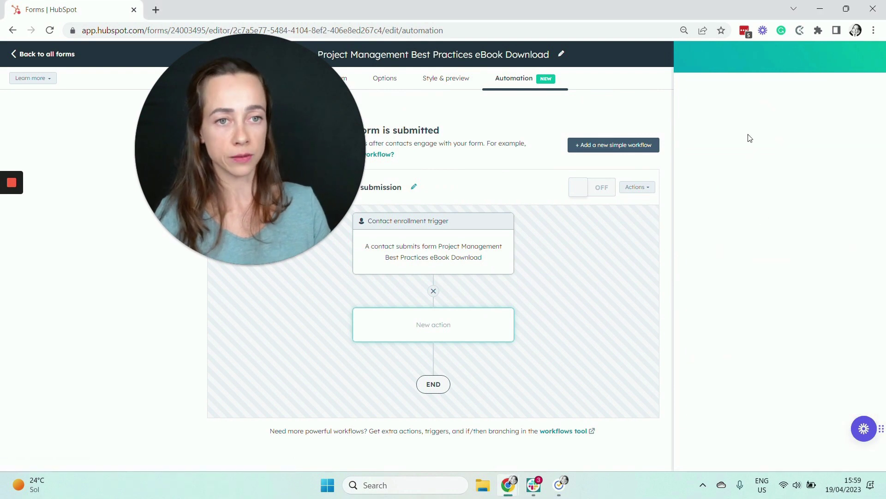
pyautogui.click(768, 165)
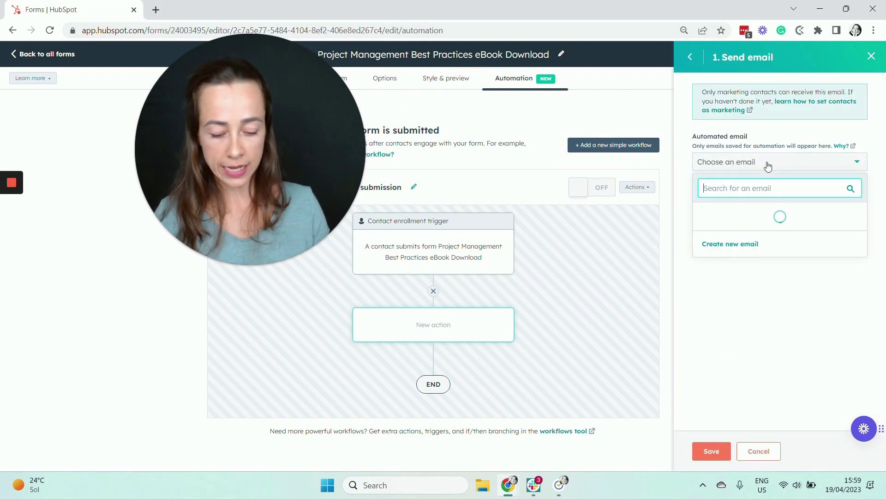
pyautogui.write('tho')
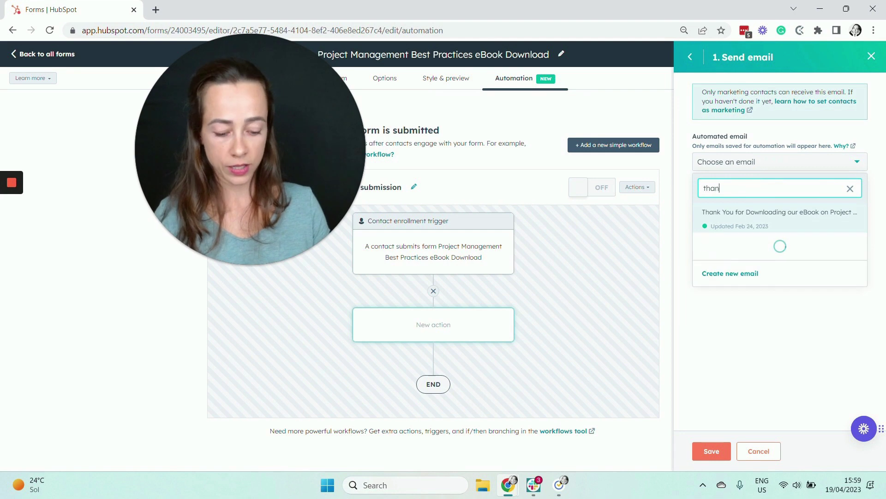
pyautogui.write('nk')
pyautogui.click(761, 216)
pyautogui.click(712, 451)
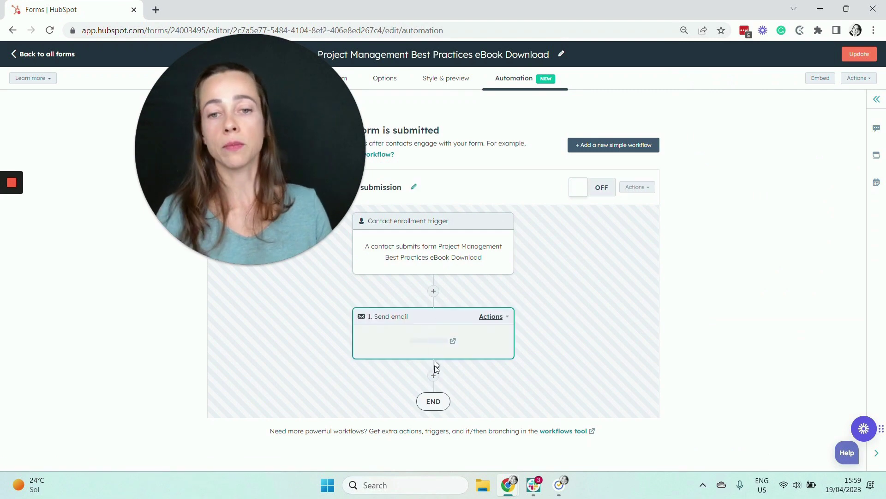
# Step: Add a 5-day delay for a set amount of time after the thank-you email and save it
pyautogui.click(433, 386)
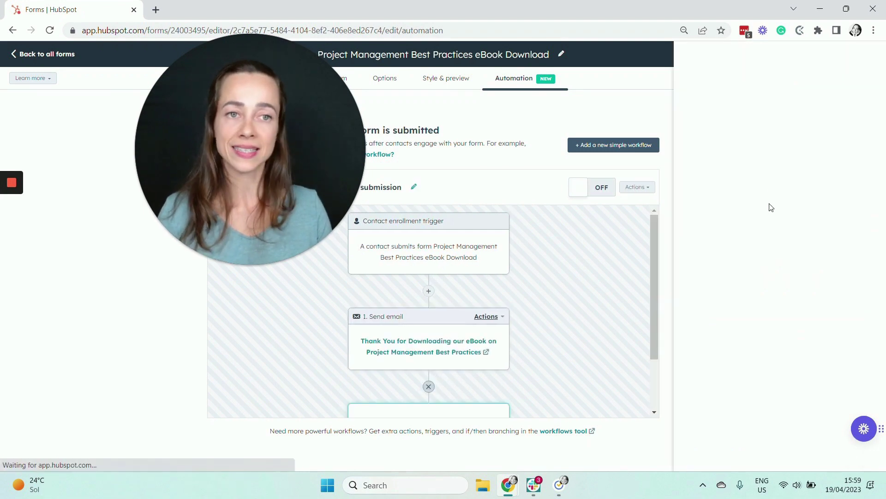
pyautogui.click(770, 142)
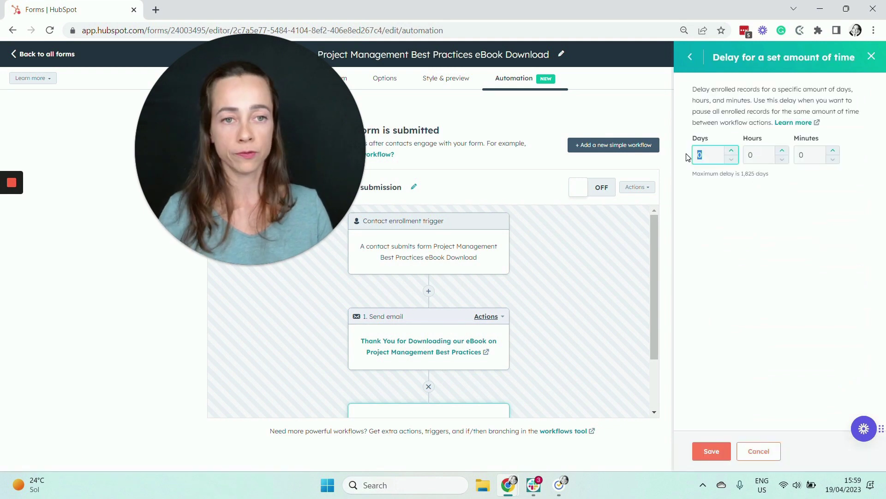
pyautogui.write('5')
pyautogui.click(723, 459)
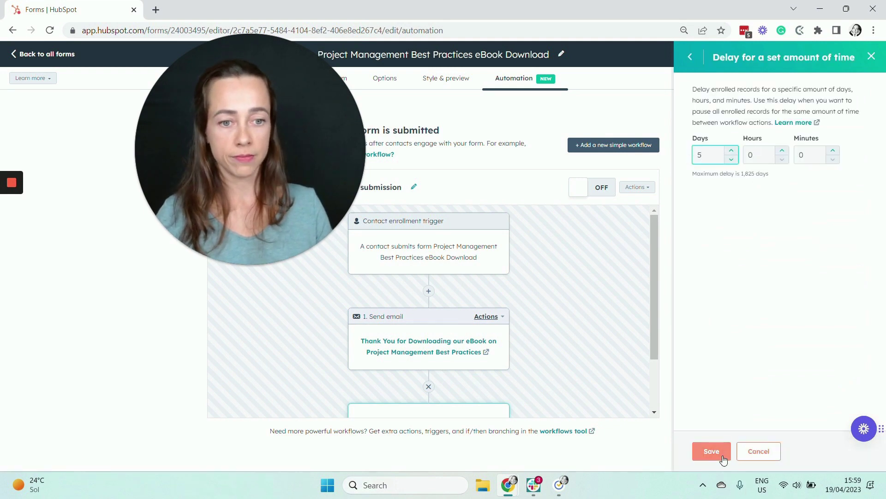